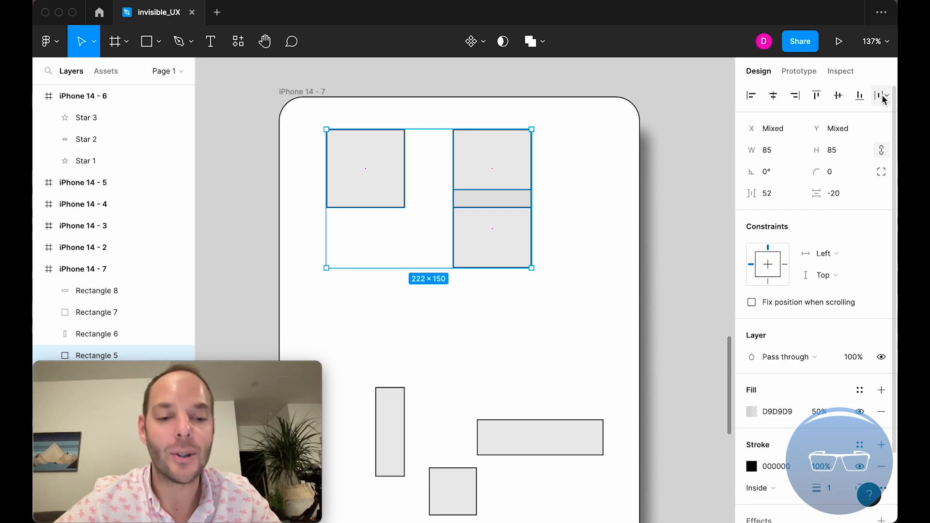
# - Distribute the vertical spacing of the three partly overlapping squares near the top of the iPhone 14 - 7 frame
pyautogui.click(882, 95)
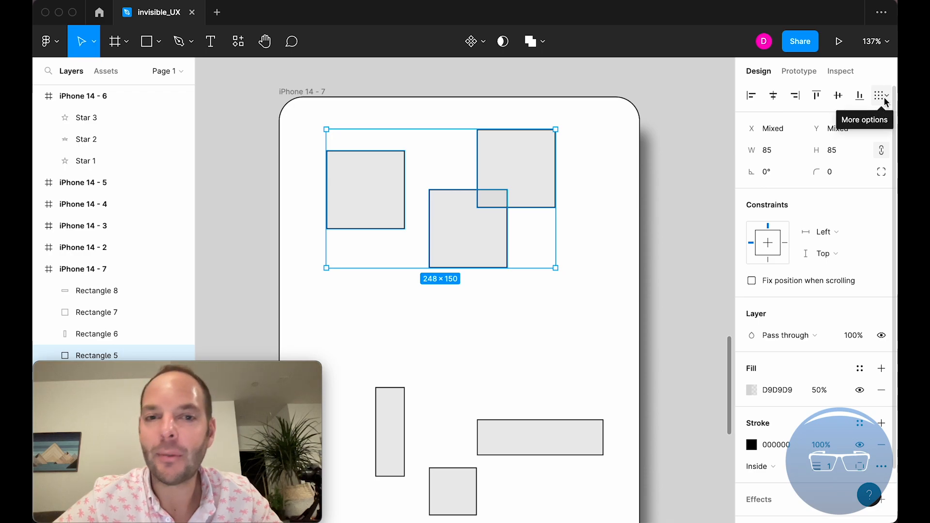
pyautogui.click(884, 97)
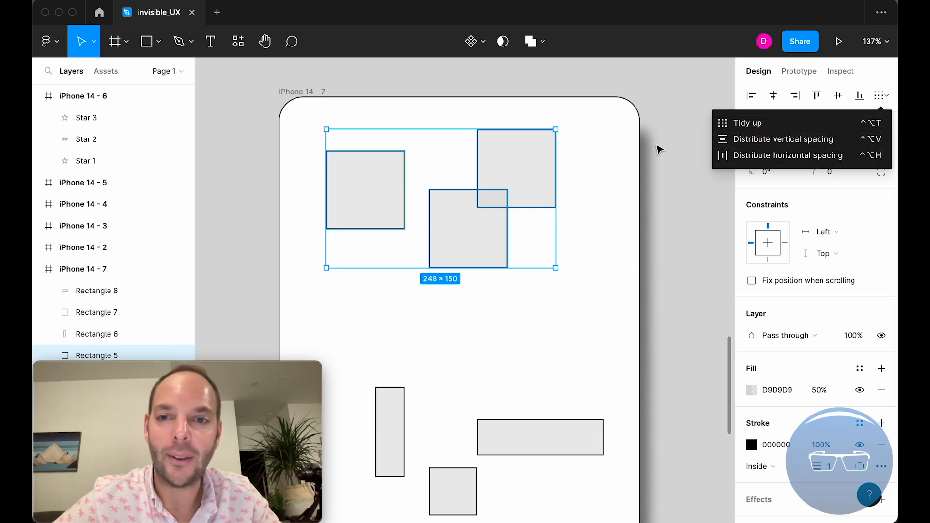
pyautogui.click(631, 147)
pyautogui.moveTo(601, 225); pyautogui.dragTo(394, 172)
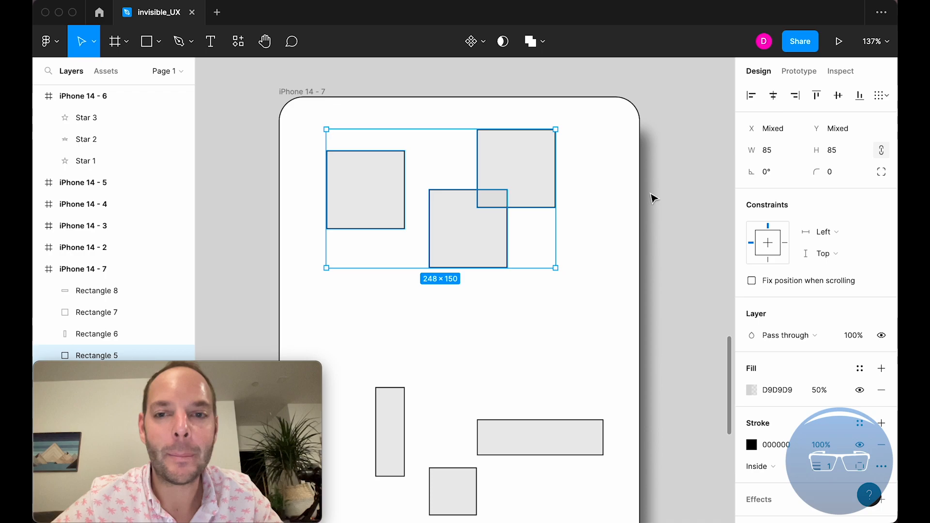
pyautogui.click(884, 95)
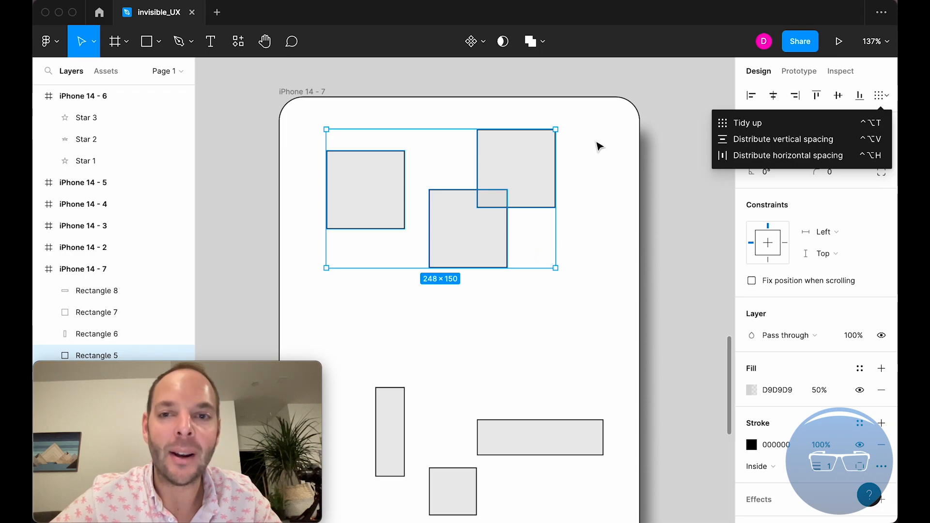
pyautogui.click(827, 139)
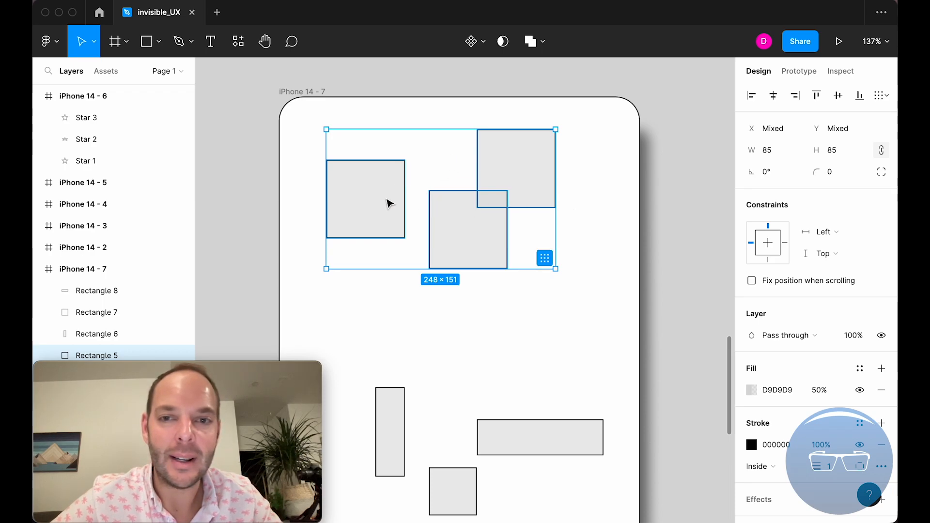
# - Align the three squares by horizontal centers, and offset the uppermost square to the right and the lowest one to the left
pyautogui.click(774, 97)
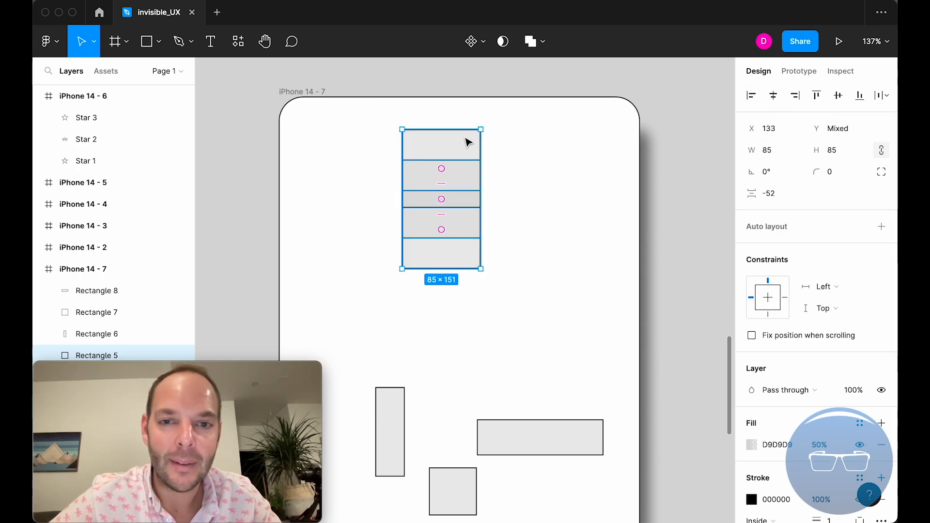
pyautogui.click(492, 141)
pyautogui.moveTo(472, 141); pyautogui.dragTo(499, 145)
pyautogui.click(438, 253)
pyautogui.moveTo(438, 254); pyautogui.dragTo(394, 265)
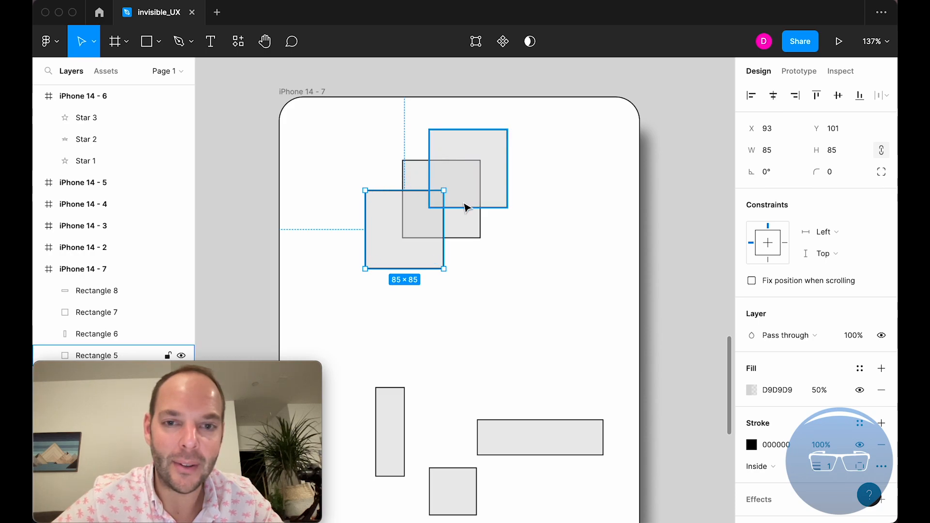
pyautogui.click(578, 164)
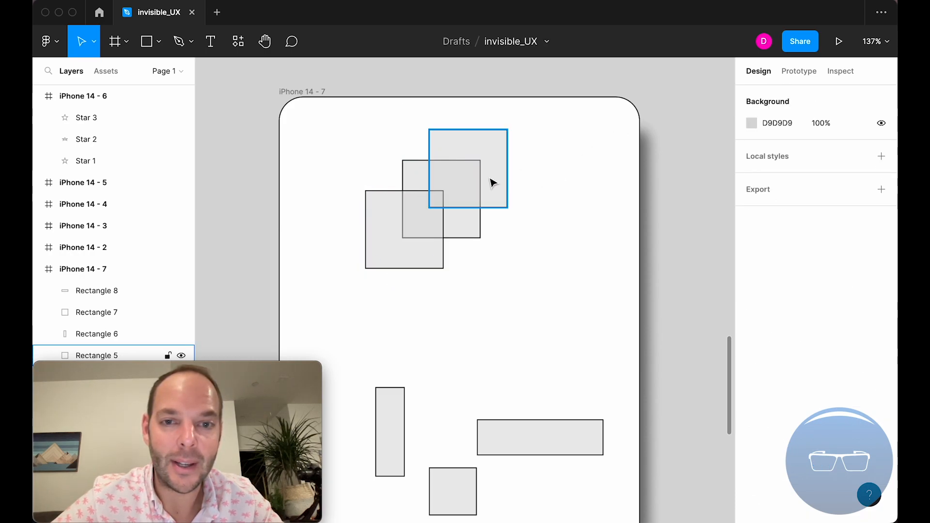
pyautogui.click(590, 279)
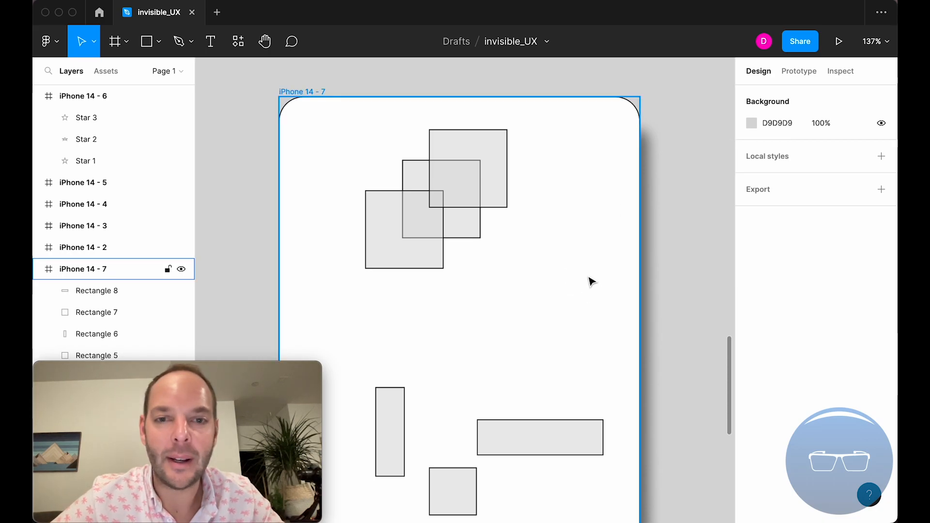
# - Undo the two square moves and the horizontal-center alignment
pyautogui.press('super+z')
pyautogui.press('super+z')
pyautogui.press('super+z')
pyautogui.press('super+z')
pyautogui.press('super+z')
pyautogui.press('super+z')
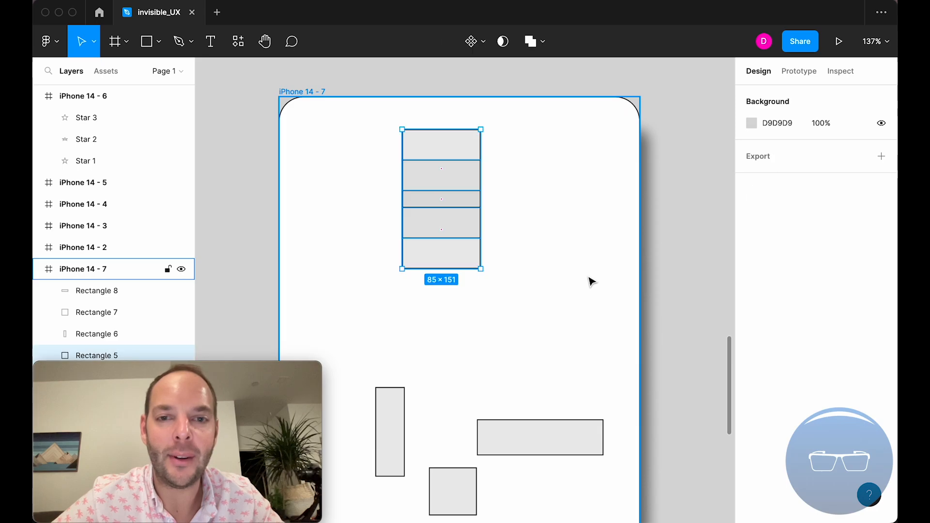
pyautogui.press('super+z')
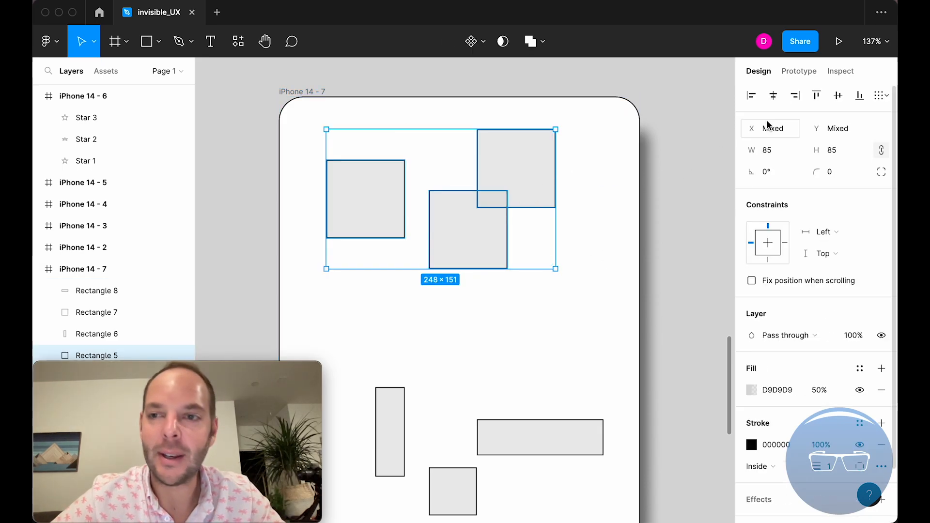
# - Try distributing the three squares' horizontal spacing and try aligning their vertical centers without a reference line
pyautogui.click(884, 98)
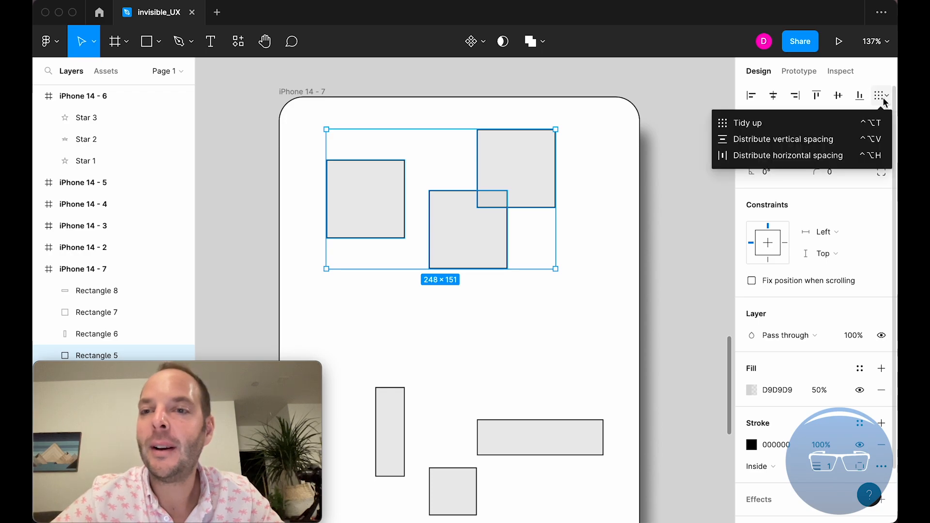
pyautogui.click(808, 156)
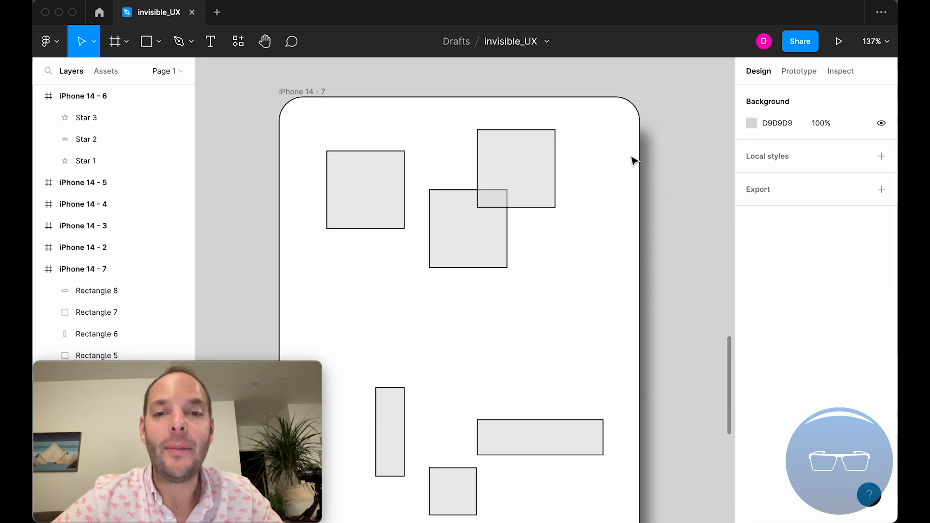
pyautogui.moveTo(575, 281); pyautogui.dragTo(364, 150)
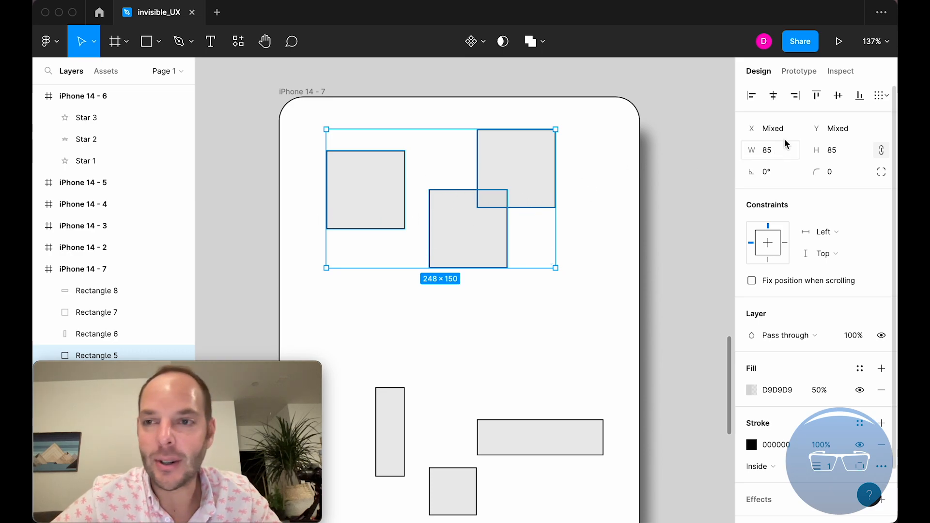
pyautogui.click(840, 96)
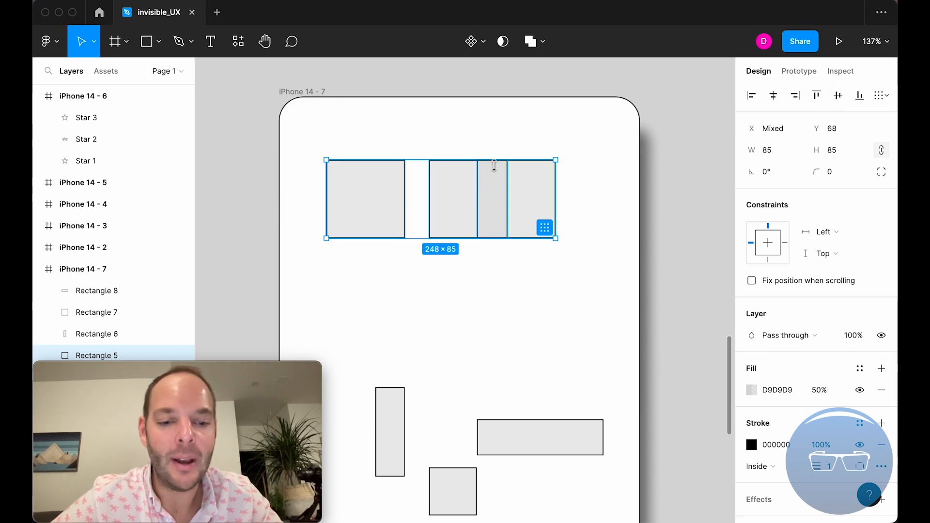
pyautogui.press('super+z')
# - Draw a horizontal line about 344 wide across the three squares with the Line tool
pyautogui.click(584, 177)
pyautogui.press('l')
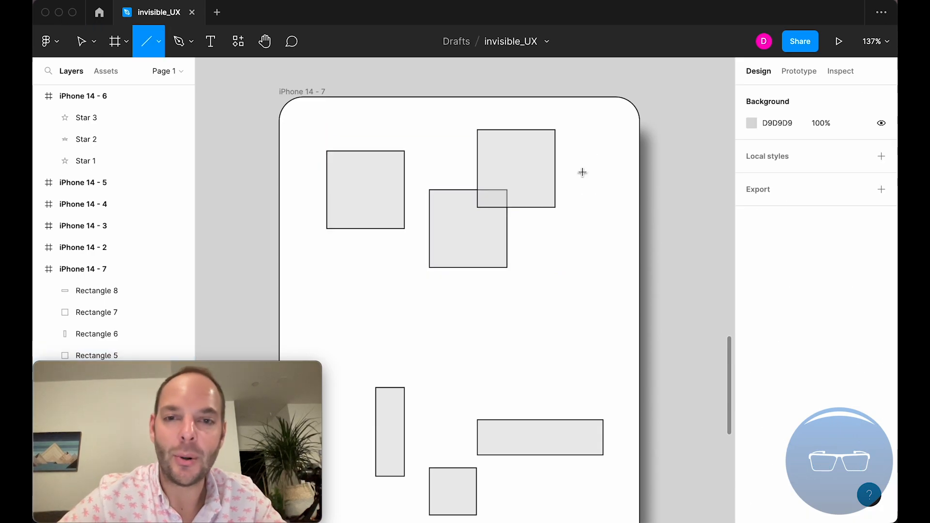
pyautogui.moveTo(604, 190); pyautogui.dragTo(285, 189)
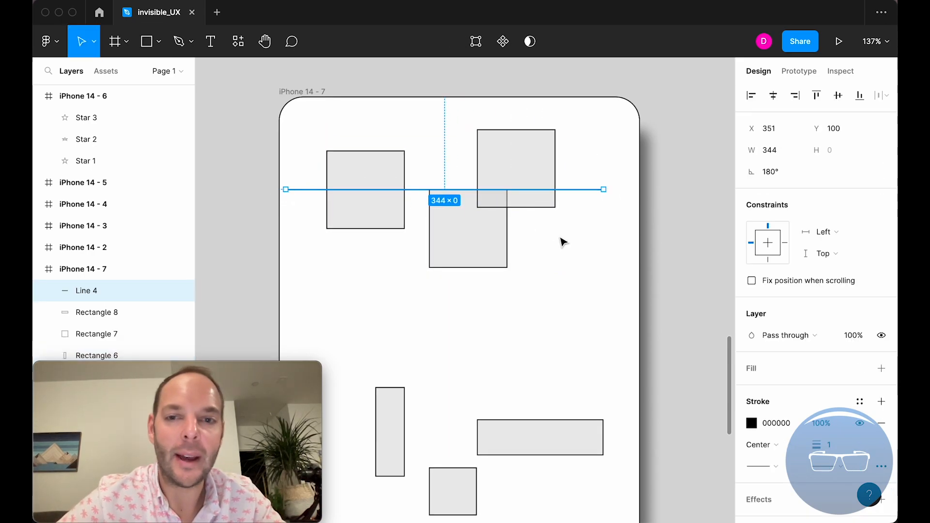
# - Align the three squares and the horizontal line by their vertical centers
pyautogui.click(557, 251)
pyautogui.moveTo(557, 251); pyautogui.dragTo(358, 132)
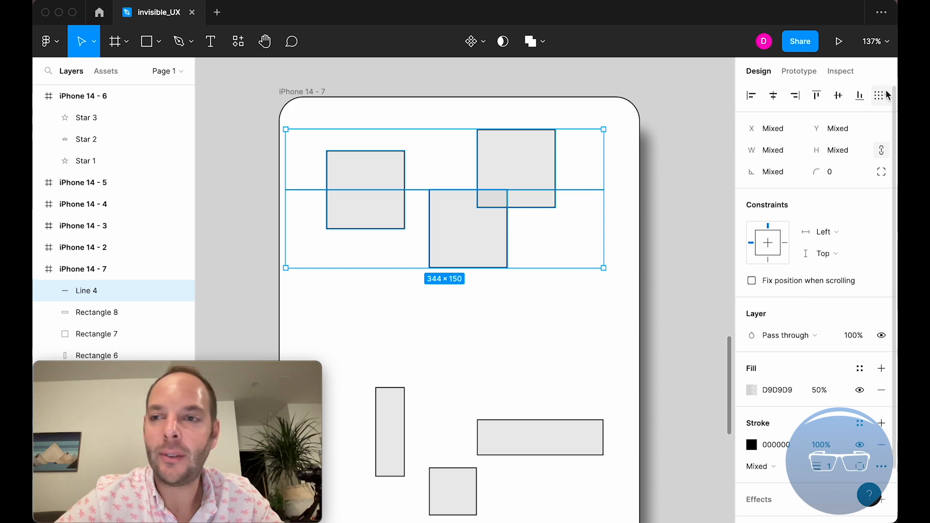
pyautogui.click(838, 96)
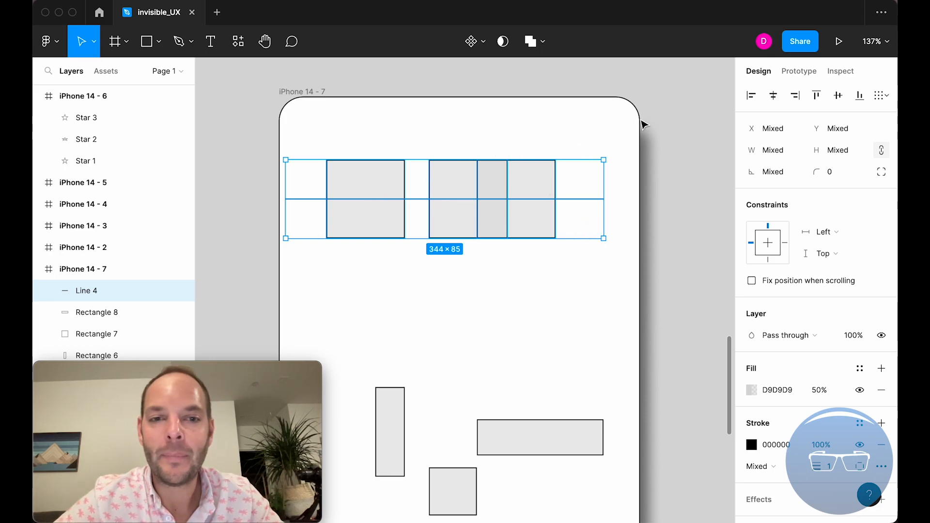
# - Try distributing the horizontal spacing of the three aligned squares, leaving the line out of the selection
pyautogui.keyDown('shift'); pyautogui.click(591, 199); pyautogui.keyUp('shift')
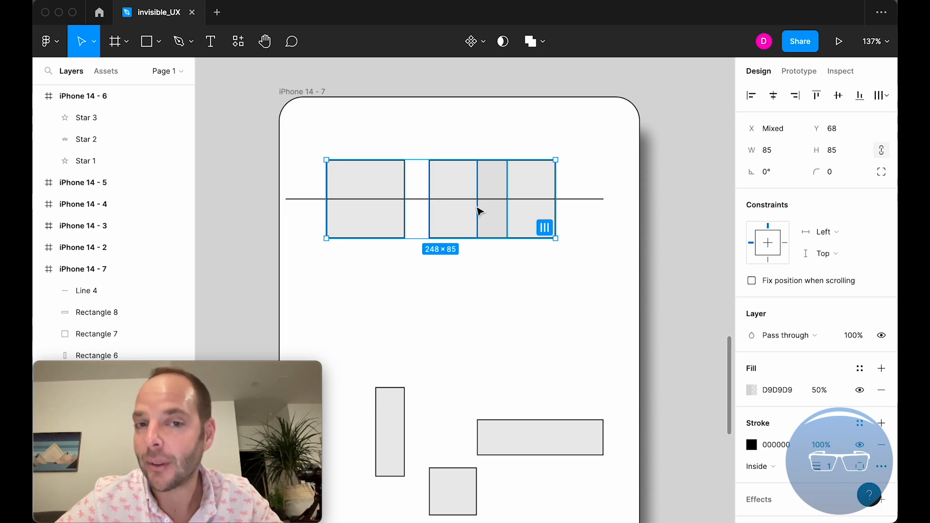
pyautogui.click(880, 95)
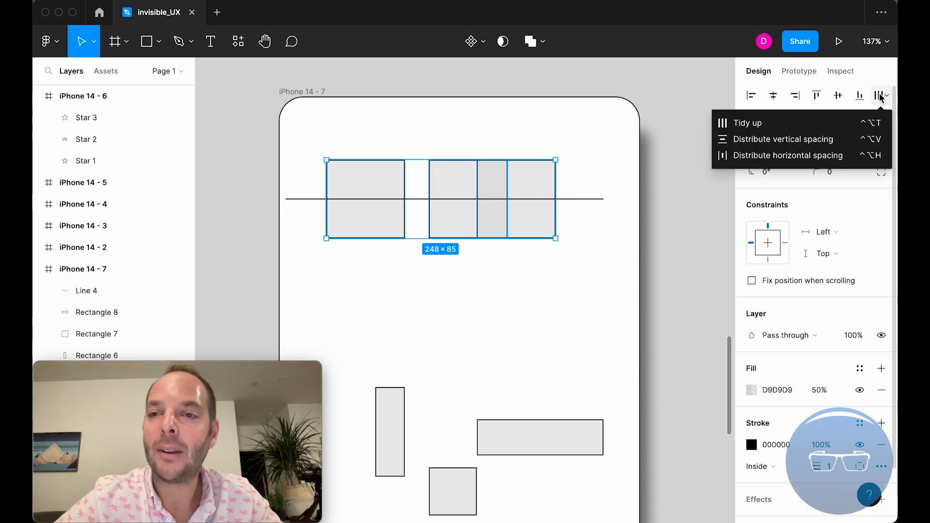
pyautogui.click(842, 150)
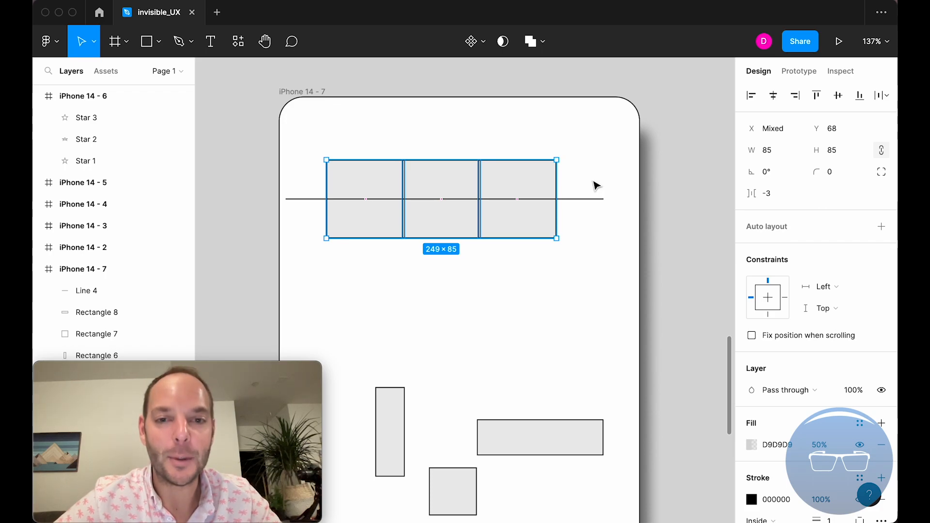
pyautogui.press('super+z')
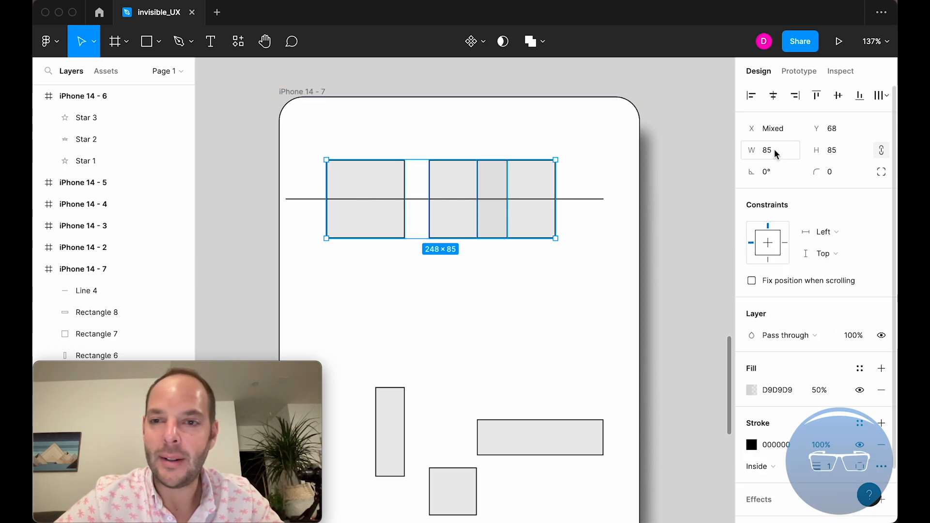
# - Scale the three squares down together to 65 × 65 each and align them with the line by vertical centers
pyautogui.moveTo(556, 162); pyautogui.dragTo(509, 181)
pyautogui.press('super+z')
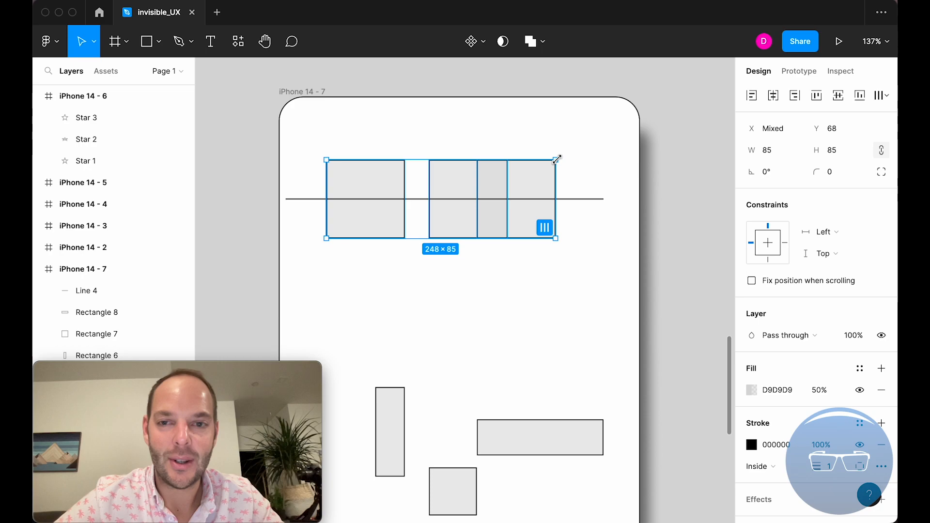
pyautogui.moveTo(558, 159); pyautogui.dragTo(501, 180)
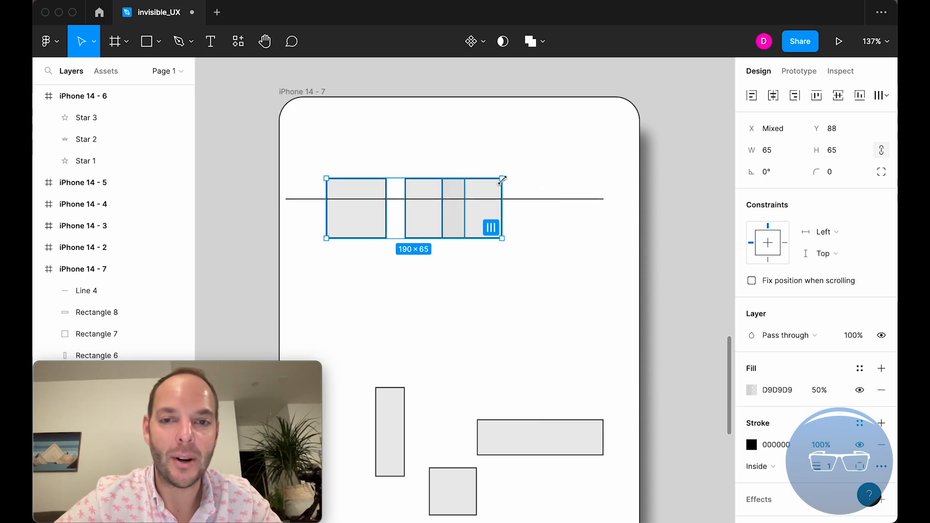
pyautogui.keyDown('shift'); pyautogui.click(534, 199); pyautogui.keyUp('shift')
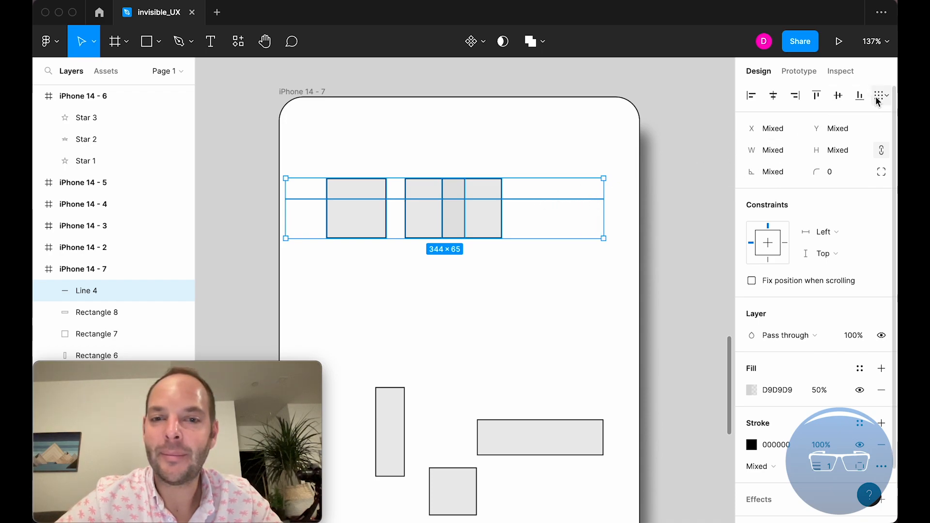
pyautogui.click(838, 96)
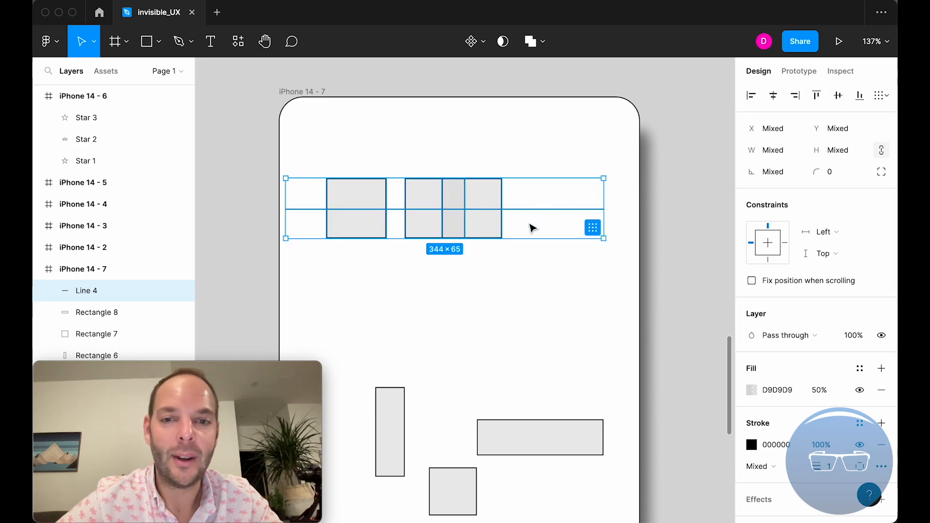
# - Move the rightmost square farther right along the line to X 274, clear of the middle square
pyautogui.click(521, 272)
pyautogui.moveTo(520, 254); pyautogui.dragTo(334, 227)
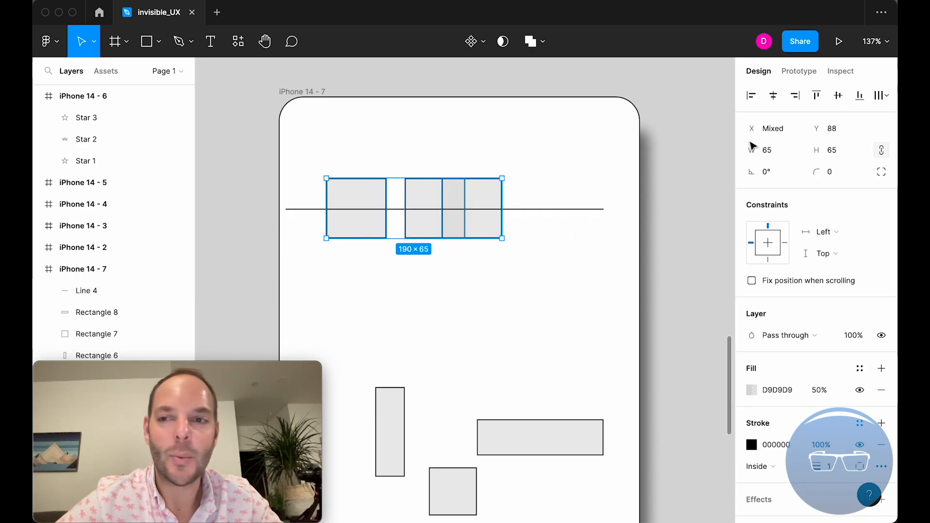
pyautogui.click(562, 183)
pyautogui.moveTo(495, 199); pyautogui.dragTo(584, 200)
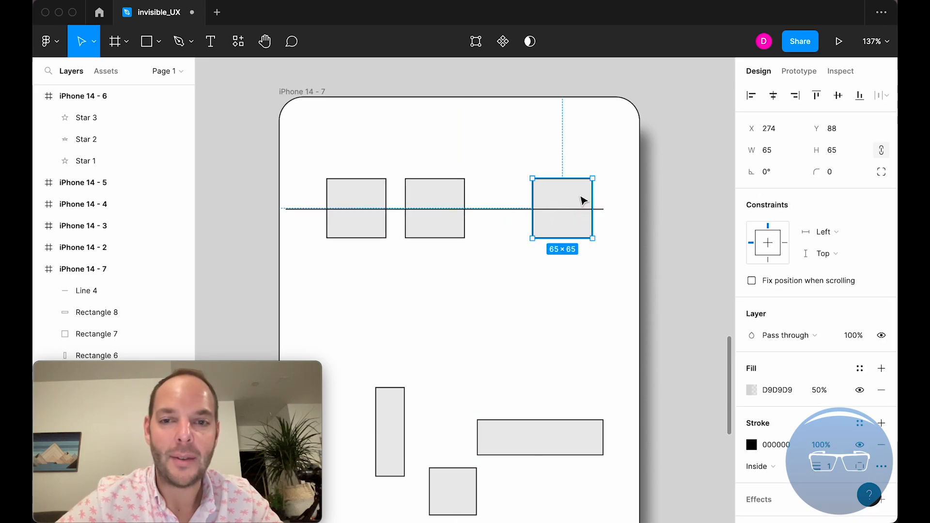
# - Distribute the horizontal spacing of the three 65 × 65 squares on the line
pyautogui.keyDown('shift'); pyautogui.click(450, 226); pyautogui.keyUp('shift')
pyautogui.keyDown('shift'); pyautogui.click(381, 235); pyautogui.keyUp('shift')
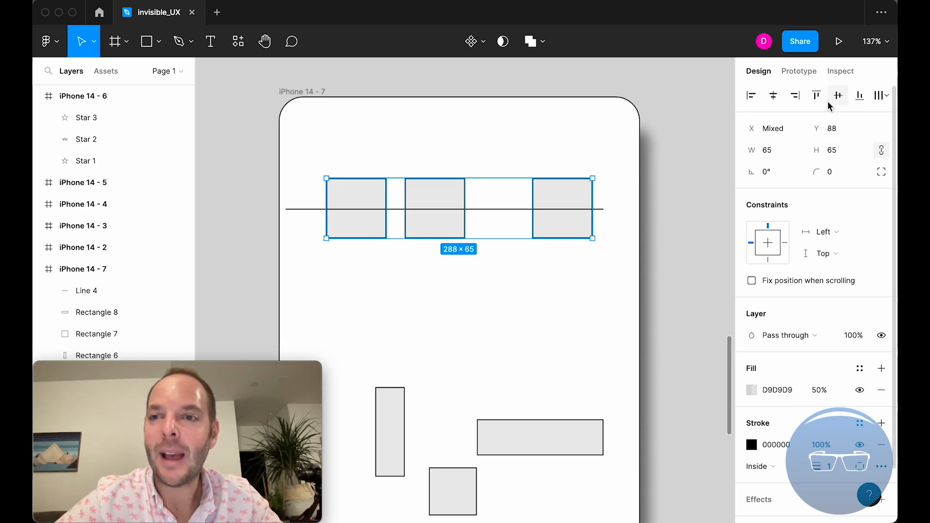
pyautogui.click(881, 99)
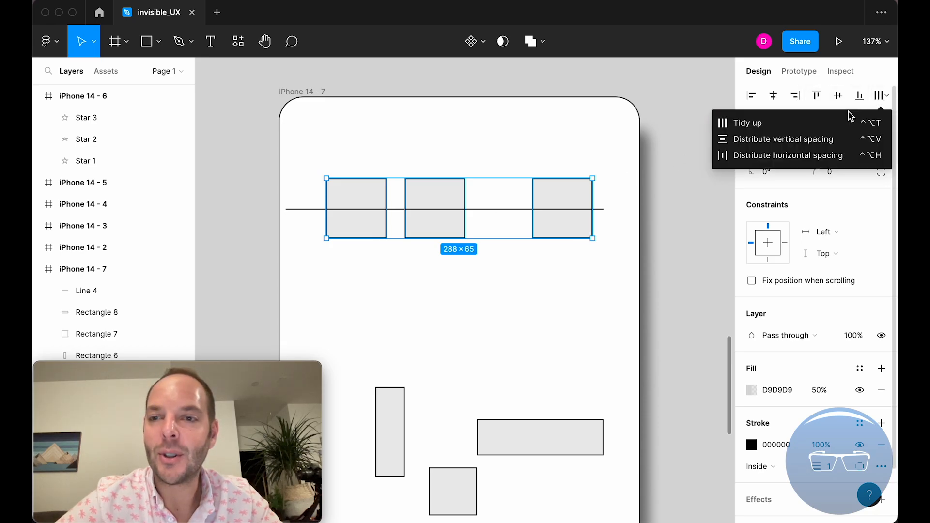
pyautogui.click(819, 153)
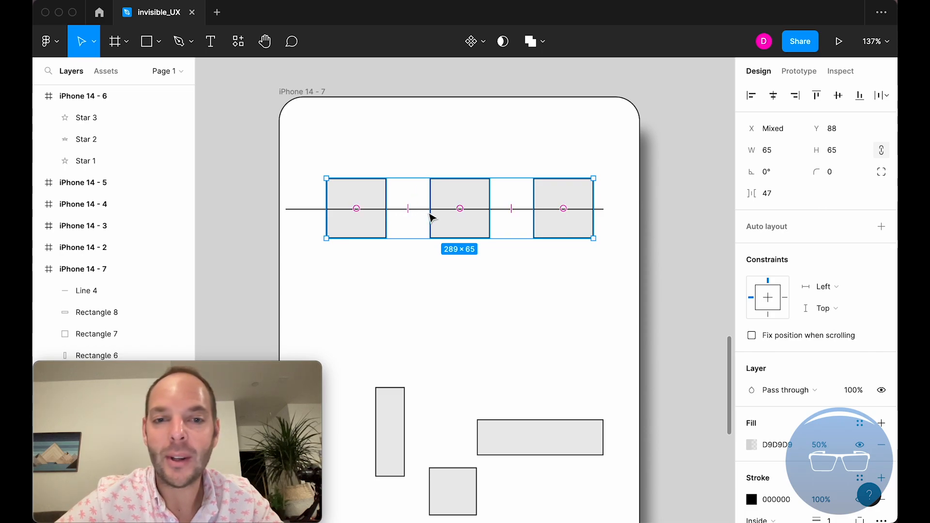
pyautogui.moveTo(408, 209)
pyautogui.mouseDown()
pyautogui.moveTo(394, 208)
pyautogui.moveTo(418, 216)
pyautogui.mouseUp()
pyautogui.moveTo(411, 213)
pyautogui.mouseDown()
pyautogui.moveTo(393, 212)
pyautogui.moveTo(413, 220)
pyautogui.mouseUp()
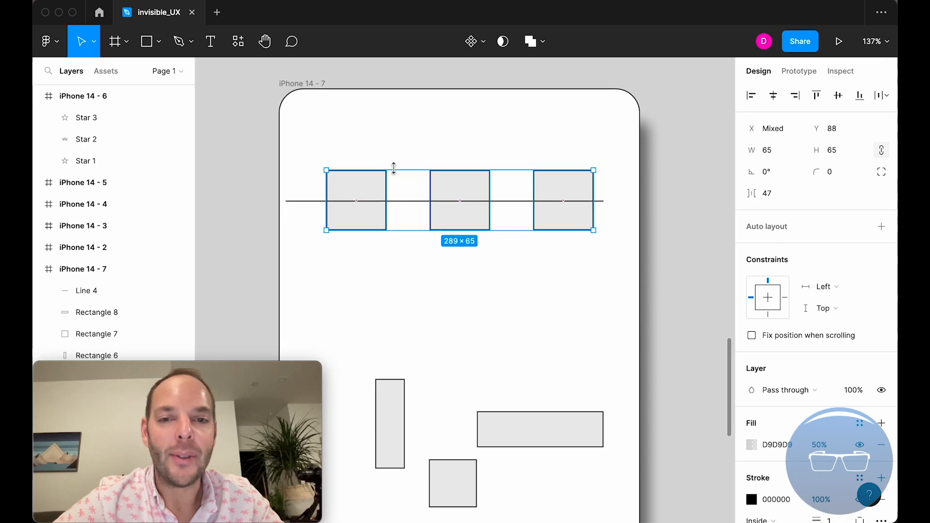
# - Duplicate the horizontal line straight down so the copy crosses the three loose shapes in the lower part of the frame
pyautogui.scroll(-5, 395, 174)
pyautogui.moveTo(572, 411); pyautogui.dragTo(397, 309)
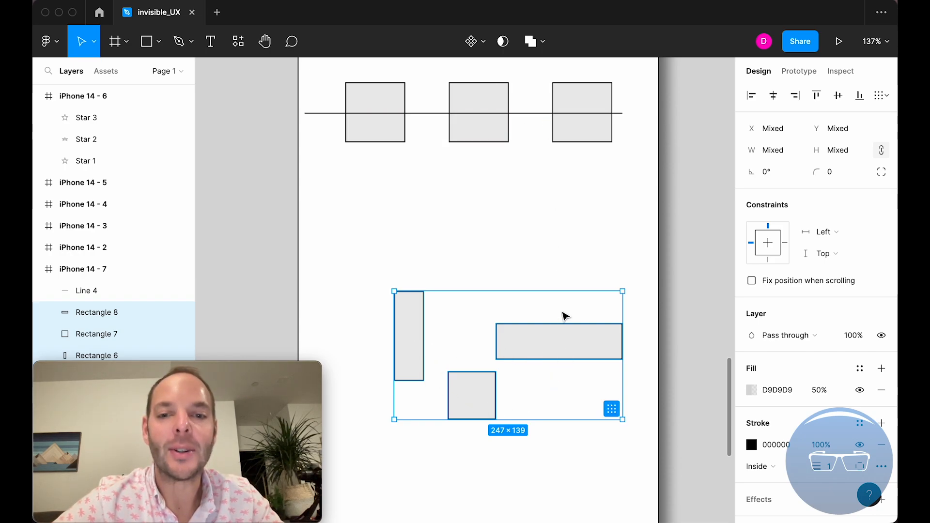
pyautogui.click(484, 202)
pyautogui.click(437, 114)
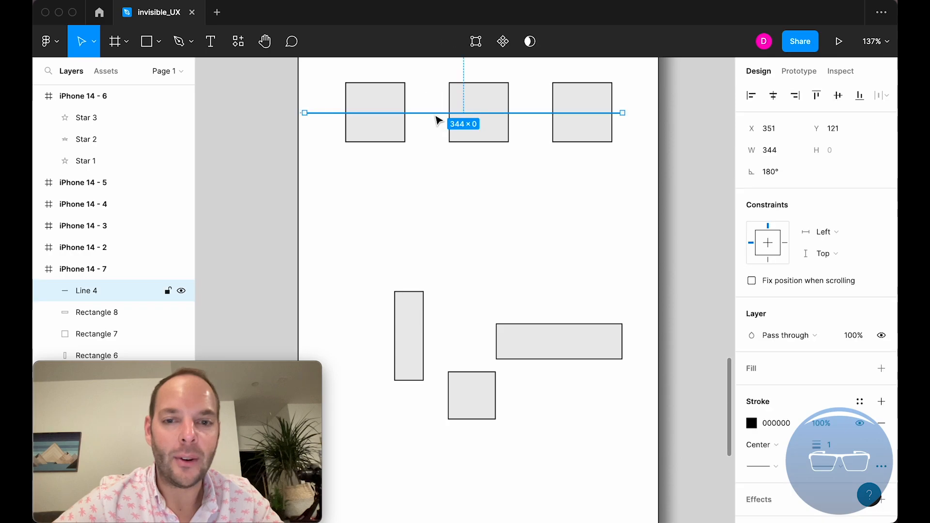
pyautogui.hscroll(5, 461, 293)
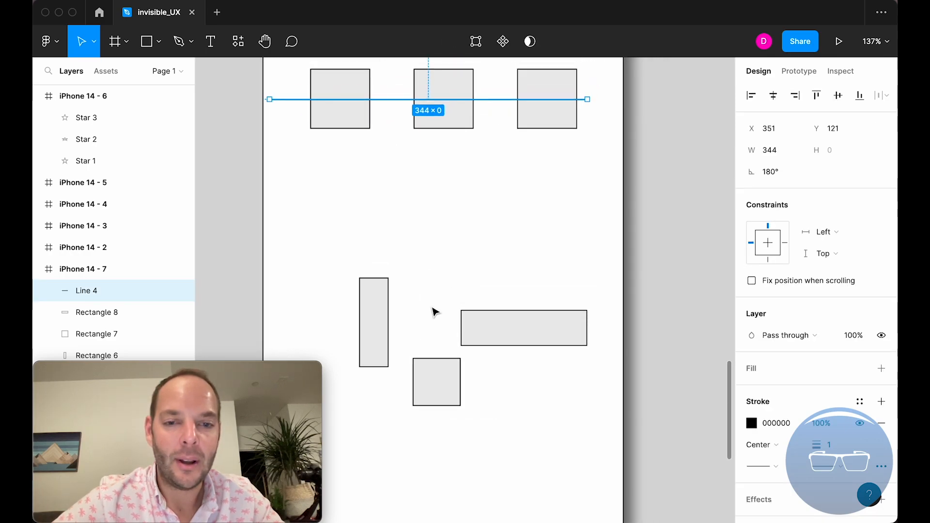
pyautogui.moveTo(400, 99); pyautogui.dragTo(424, 334)
# - Align the three lower shapes and the duplicated line by their vertical centers
pyautogui.moveTo(521, 392); pyautogui.dragTo(365, 302)
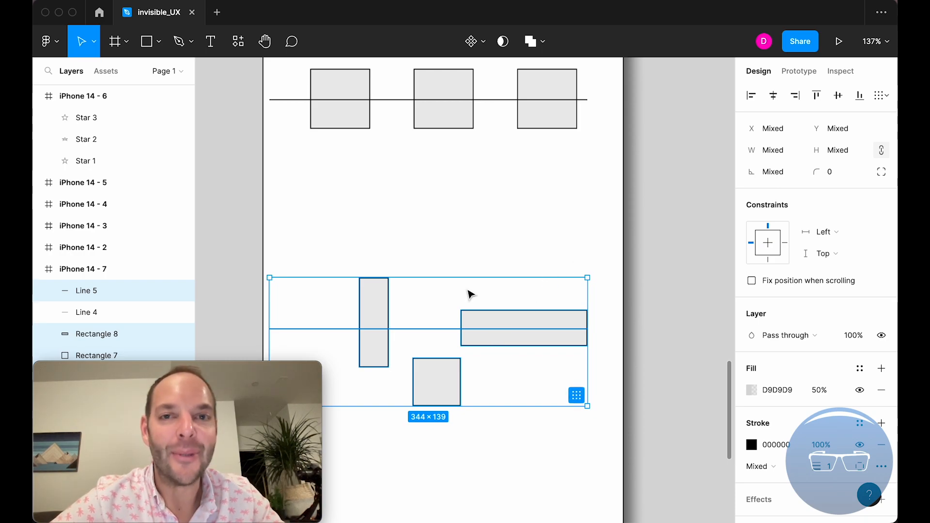
pyautogui.click(838, 96)
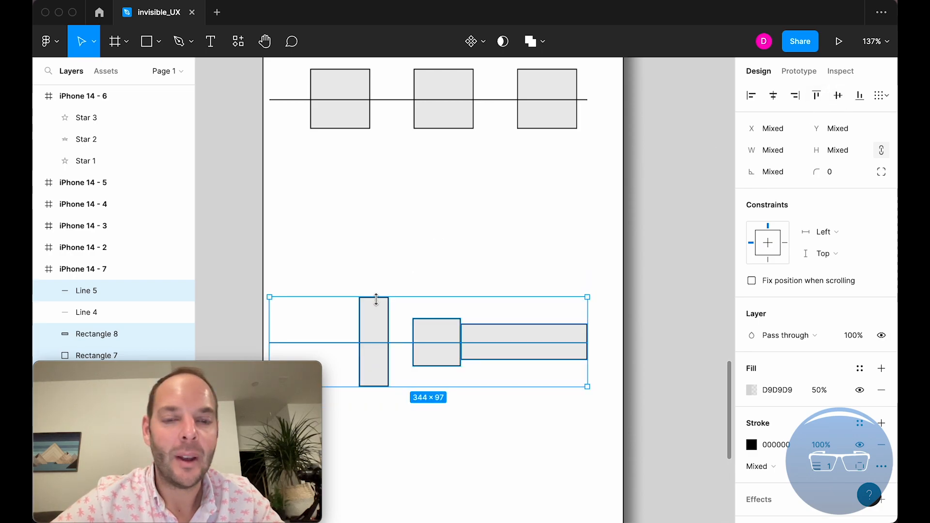
# - Move the tall narrow rectangle left along the lower line to X 35
pyautogui.keyDown('shift'); pyautogui.click(315, 343); pyautogui.keyUp('shift')
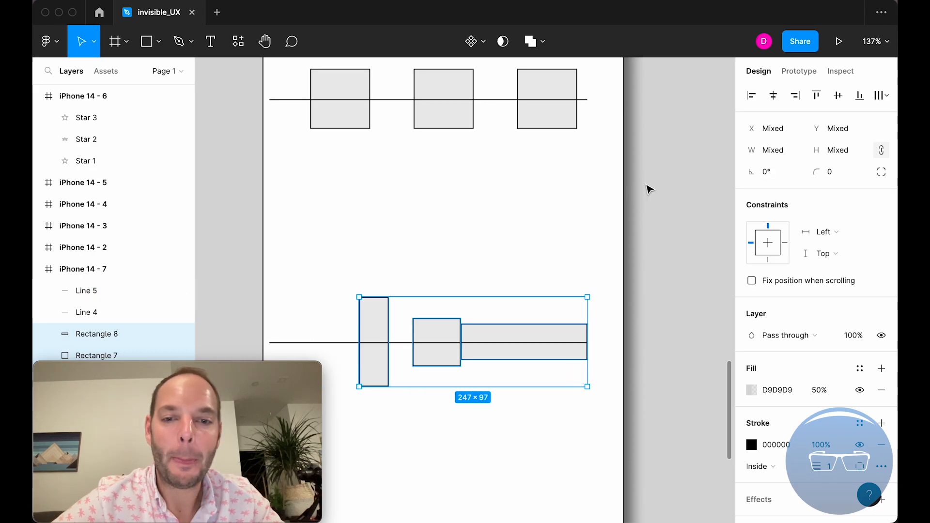
pyautogui.click(421, 260)
pyautogui.moveTo(376, 311); pyautogui.dragTo(318, 313)
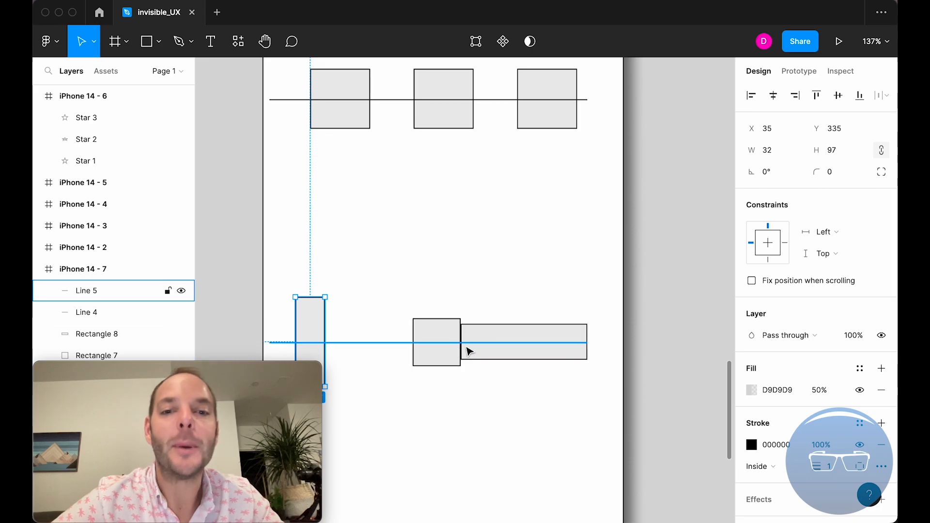
# - Distribute the horizontal spacing of the tall rectangle, square and wide rectangle, leaving the line out of the selection
pyautogui.keyDown('shift'); pyautogui.click(439, 338); pyautogui.keyUp('shift')
pyautogui.keyDown('shift'); pyautogui.click(475, 337); pyautogui.keyUp('shift')
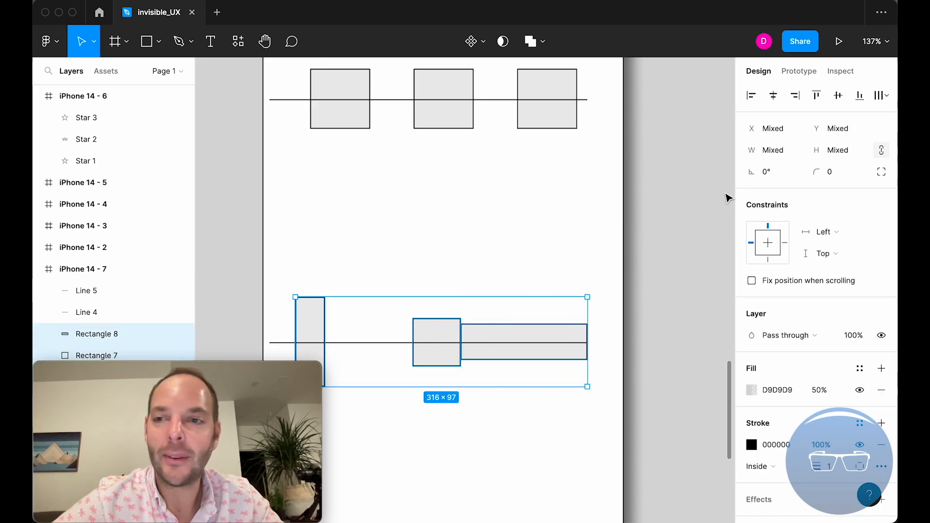
pyautogui.click(881, 96)
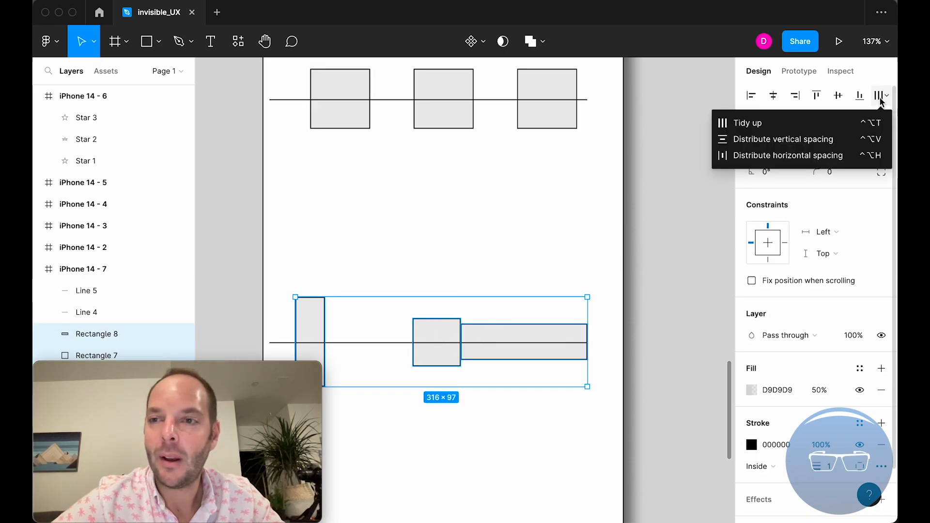
pyautogui.click(836, 156)
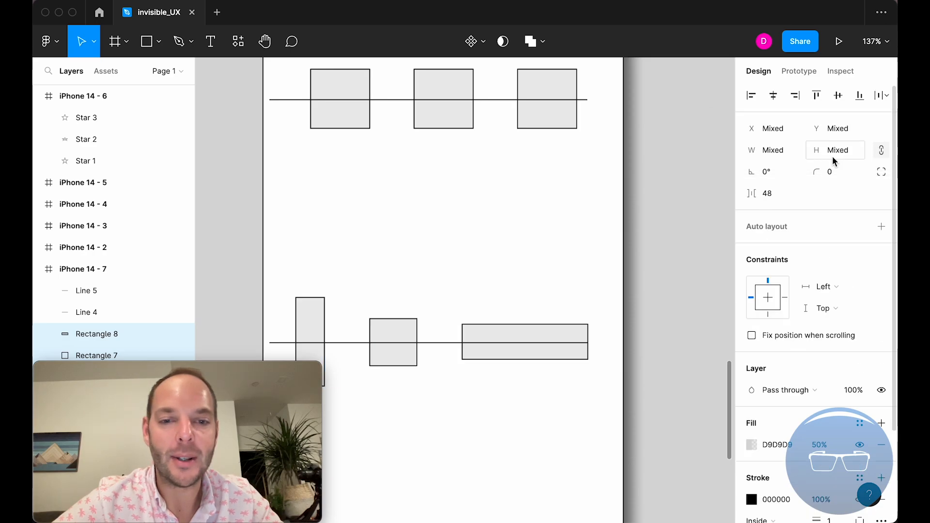
# - Reduce the horizontal spacing between the three lower shapes to 47, adjusting the gap directly on the canvas
pyautogui.scroll(-2, 440, 292)
pyautogui.hscroll(-1, 440, 292)
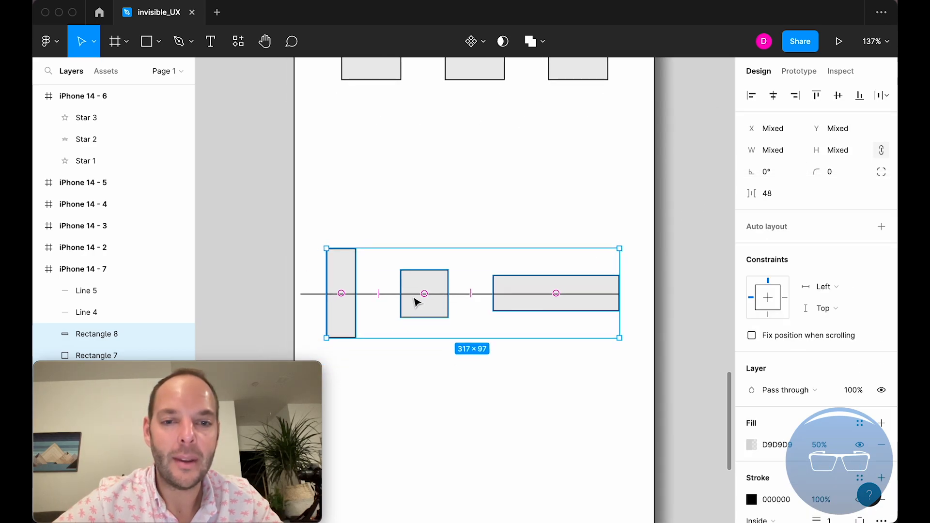
pyautogui.scroll(2, 412, 302)
pyautogui.hscroll(1, 412, 302)
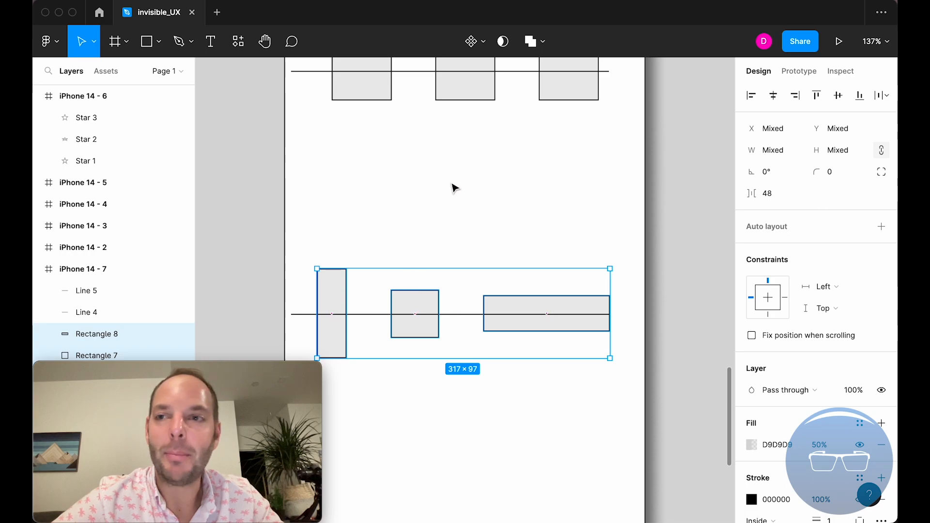
pyautogui.scroll(-3, 450, 198)
pyautogui.hscroll(-1, 451, 198)
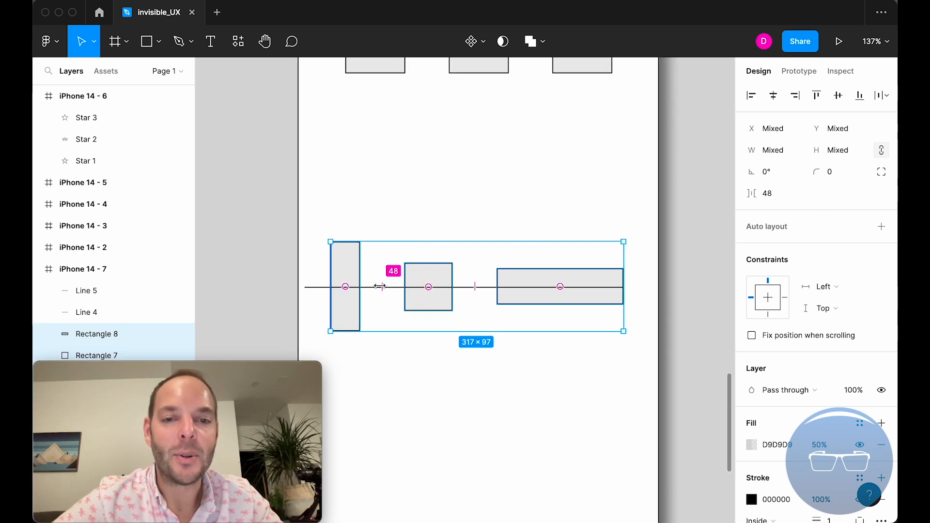
pyautogui.moveTo(379, 287)
pyautogui.mouseDown()
pyautogui.moveTo(394, 286)
pyautogui.moveTo(361, 288)
pyautogui.moveTo(379, 290)
pyautogui.mouseUp()
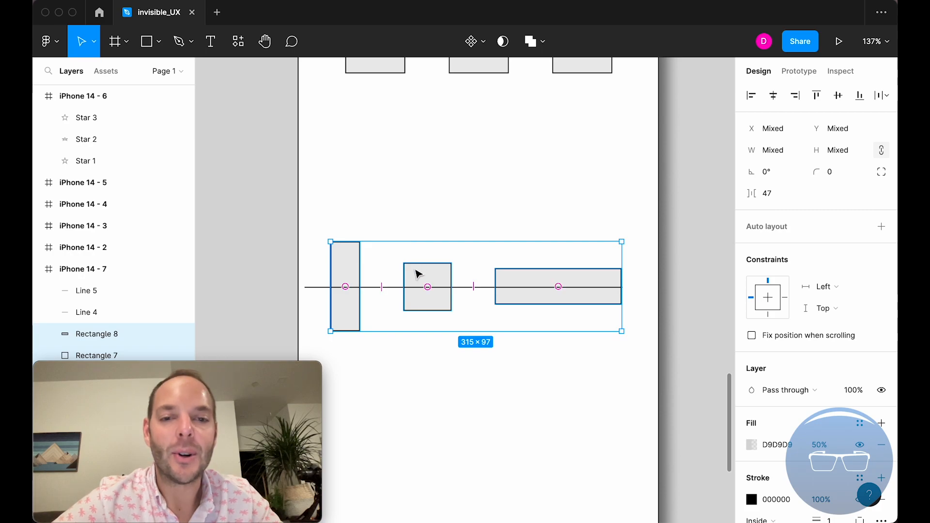
# - Swap the tall rectangle with the square within the evenly spaced row, so the tall rectangle sits in the middle
pyautogui.click(345, 287)
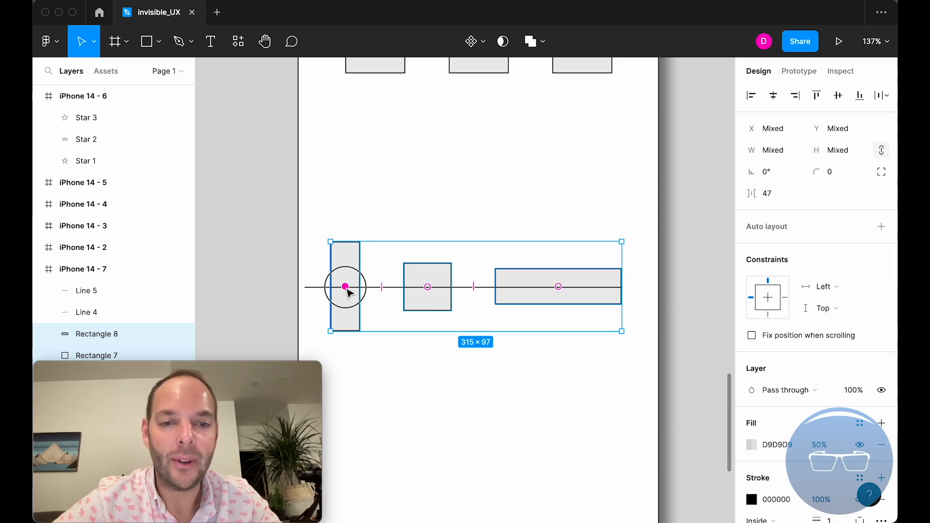
pyautogui.moveTo(347, 291); pyautogui.dragTo(437, 289)
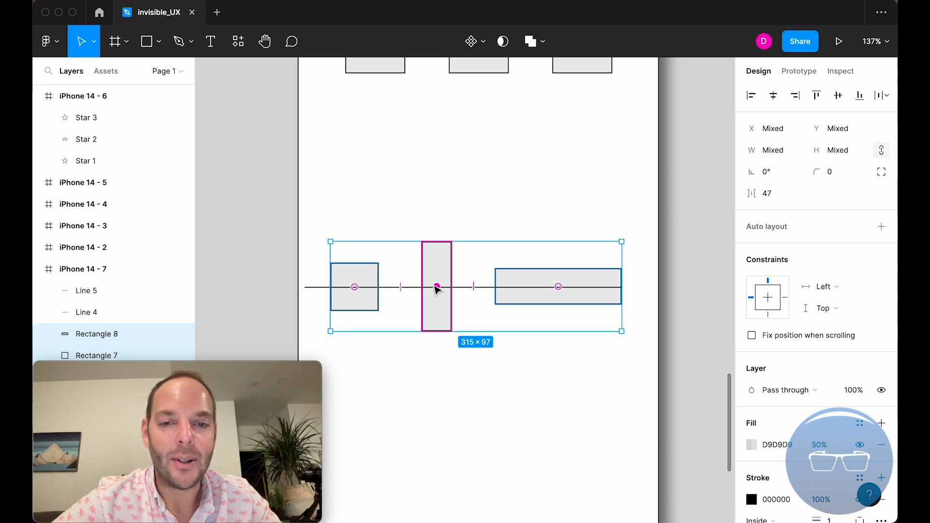
pyautogui.press('super+z')
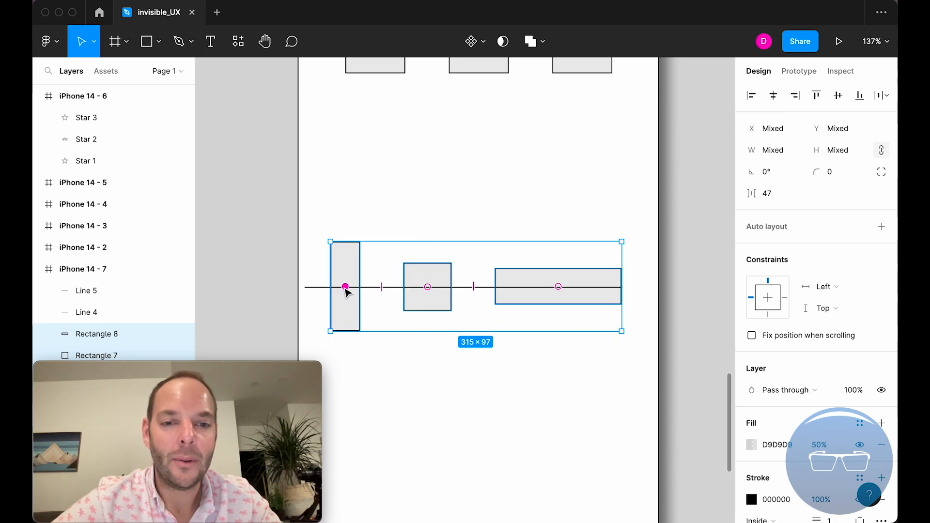
pyautogui.moveTo(345, 287); pyautogui.dragTo(437, 289)
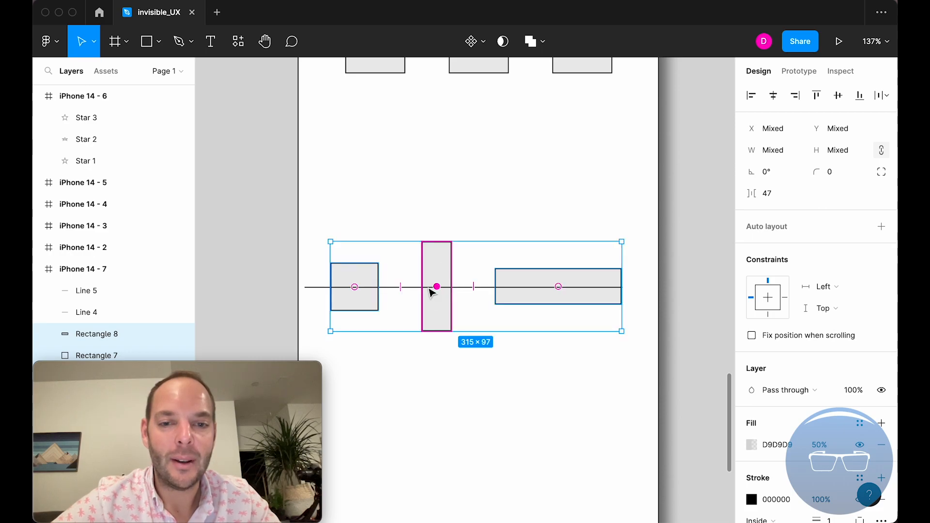